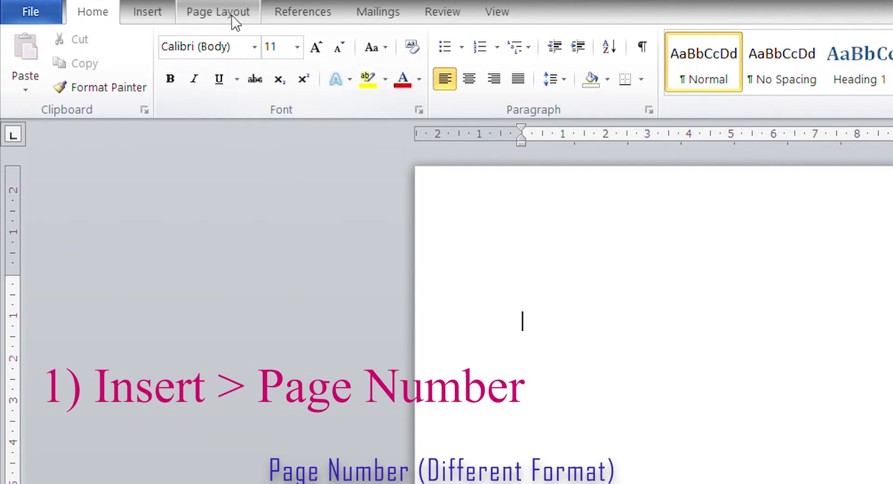
Insert page numbers from Insert > Page Number and enter header and footer editing mode.
{"action": "left_click", "coordinate": [161, 10]}
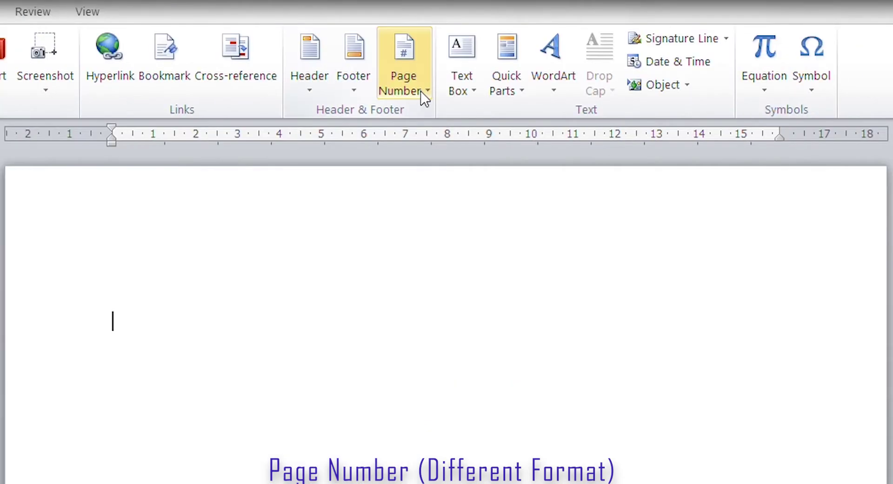
{"action": "left_click", "coordinate": [831, 92]}
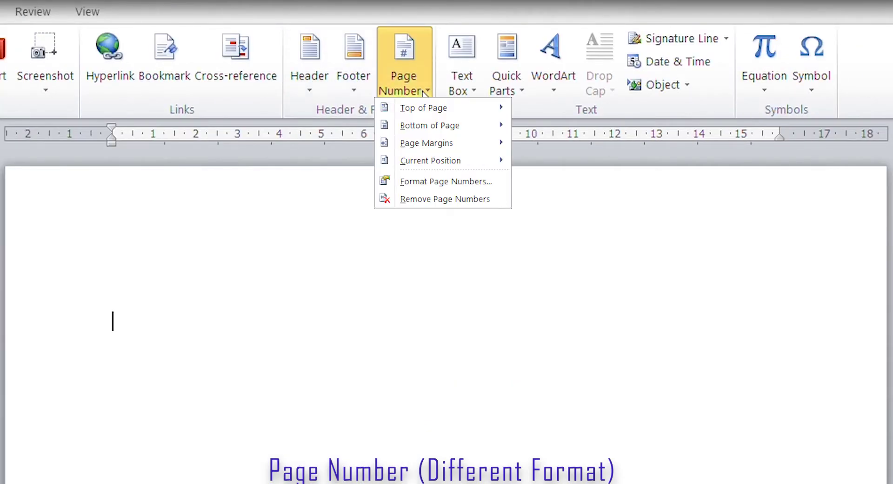
{"action": "mouse_move", "coordinate": [433, 108]}
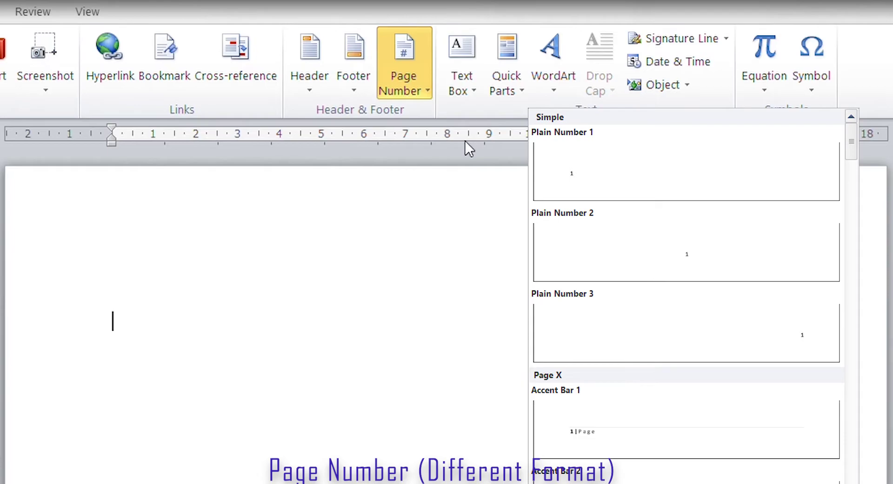
{"action": "key", "text": "Escape"}
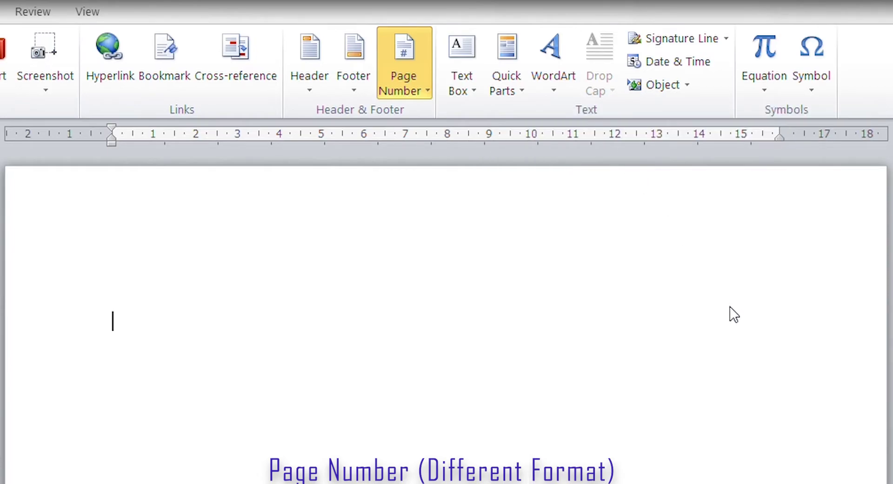
{"action": "key", "text": "alt+n"}
Give the first page a different footer, keep i, ii, iii numbering, and close footer editing.
{"action": "key", "text": "h"}
{"action": "key", "text": "e"}
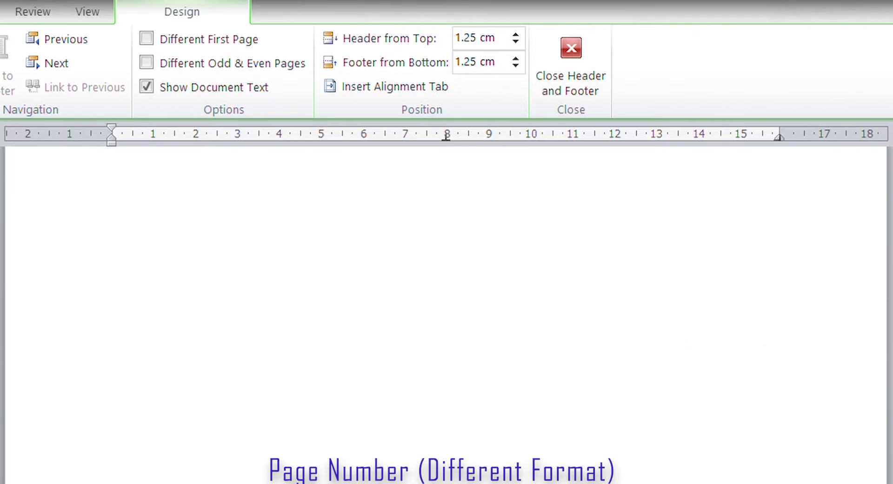
{"action": "scroll", "coordinate": [447, 280], "scroll_direction": "down", "scroll_amount": 5}
{"action": "scroll", "coordinate": [446, 297], "scroll_direction": "down", "scroll_amount": 3}
{"action": "scroll", "coordinate": [446, 298], "scroll_direction": "down", "scroll_amount": 3}
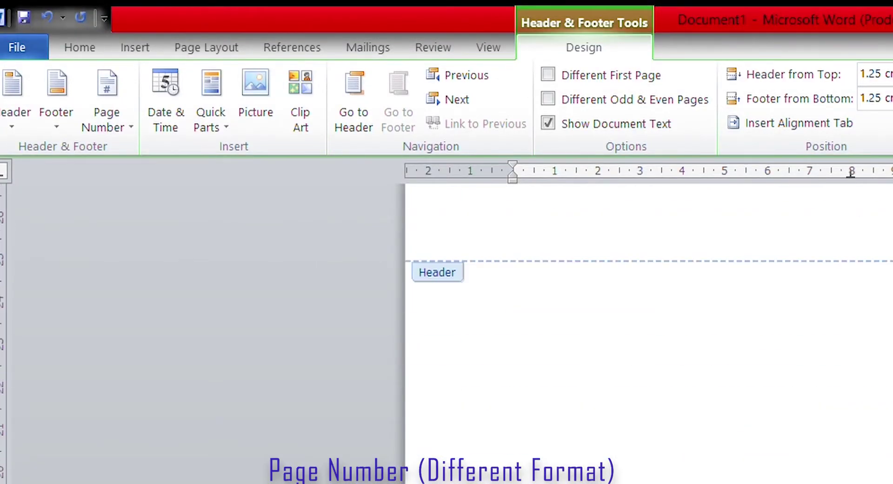
{"action": "left_click", "coordinate": [548, 74]}
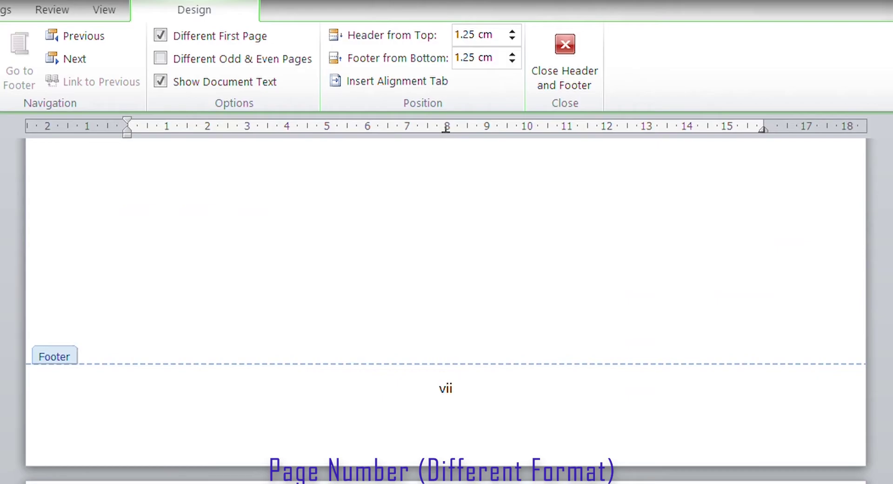
{"action": "left_click", "coordinate": [553, 46]}
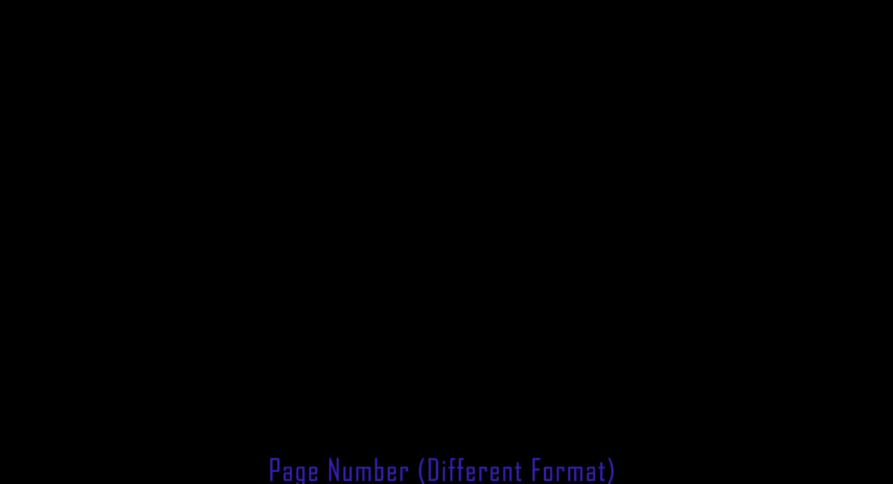
Add a Next Page section break from Page Layout > Breaks.
{"action": "left_click", "coordinate": [209, 10]}
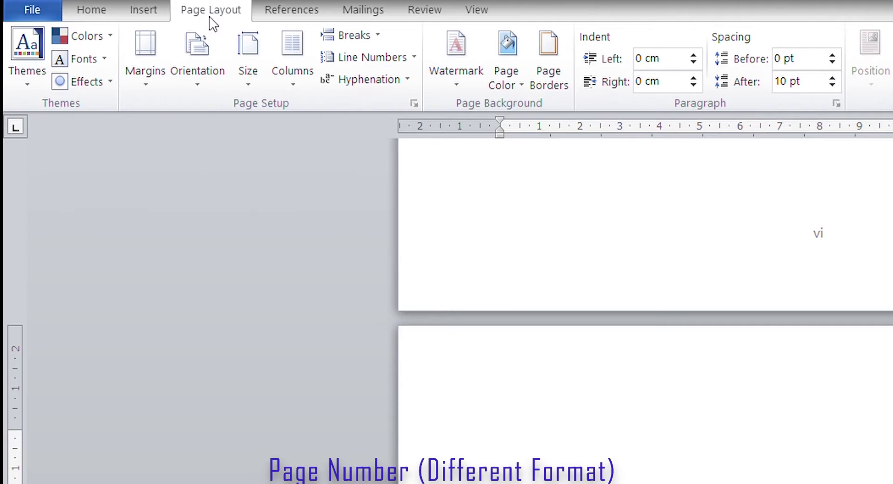
{"action": "left_click", "coordinate": [354, 35]}
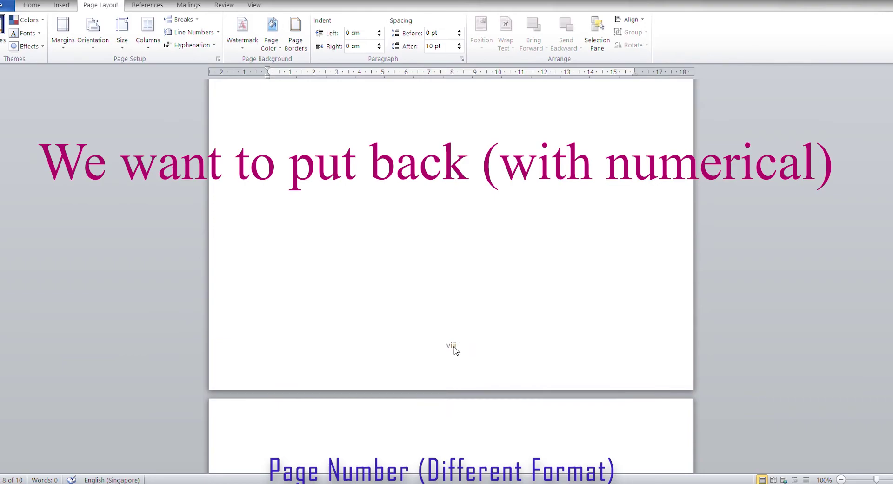
Insert a centred Plain Number 2 page number in section 2's first-page footer.
{"action": "double_click", "coordinate": [457, 348]}
{"action": "scroll", "coordinate": [475, 343], "scroll_direction": "up", "scroll_amount": 2}
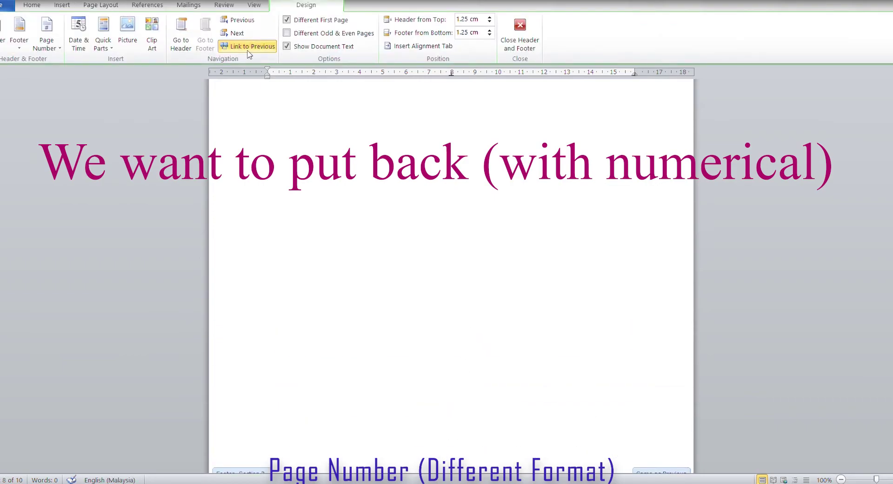
{"action": "scroll", "coordinate": [400, 132], "scroll_direction": "down", "scroll_amount": 5}
{"action": "scroll", "coordinate": [400, 133], "scroll_direction": "down", "scroll_amount": 5}
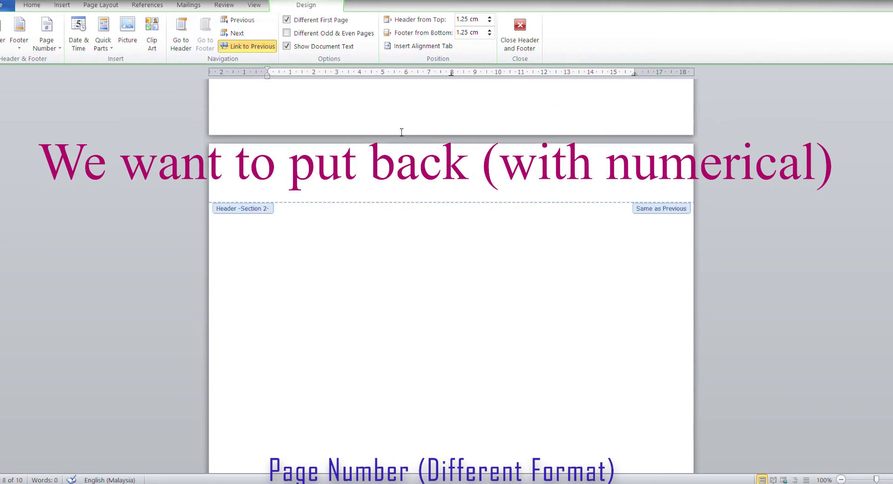
{"action": "left_click", "coordinate": [469, 134]}
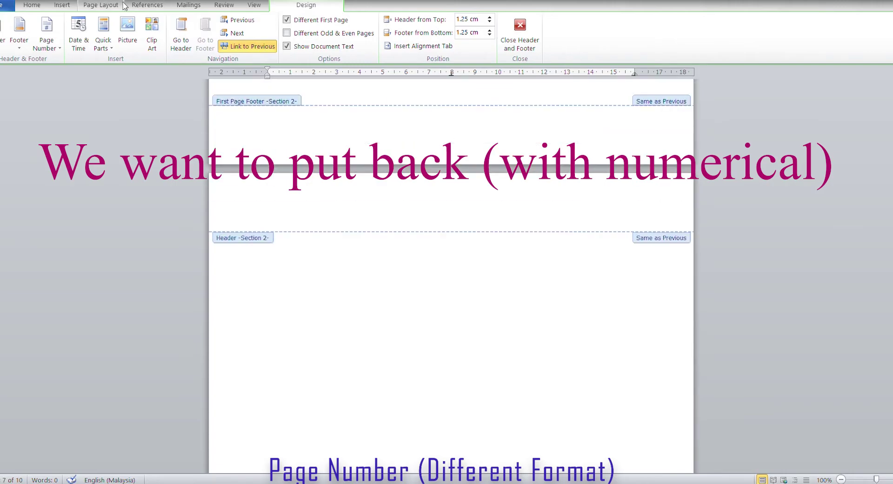
{"action": "left_click", "coordinate": [56, 52]}
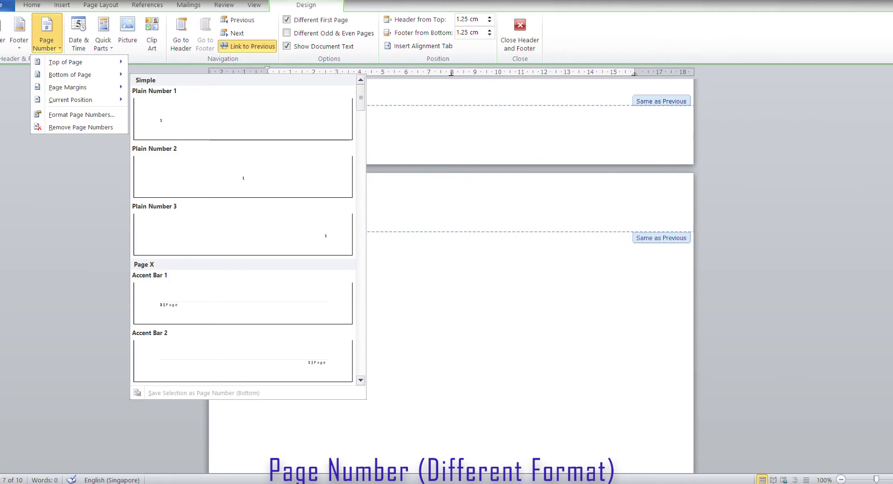
{"action": "left_click", "coordinate": [243, 176]}
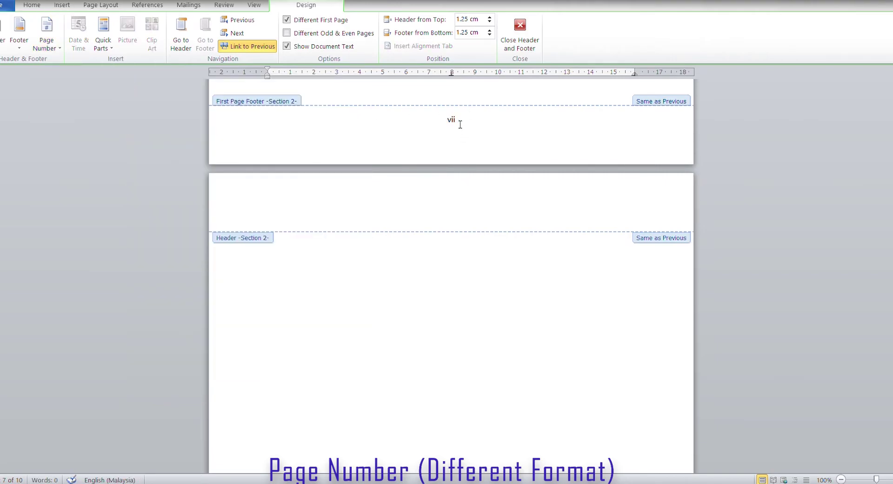
Turn off Link to Previous for section 2's footer showing vii.
{"action": "double_click", "coordinate": [458, 121]}
{"action": "left_click", "coordinate": [260, 44]}
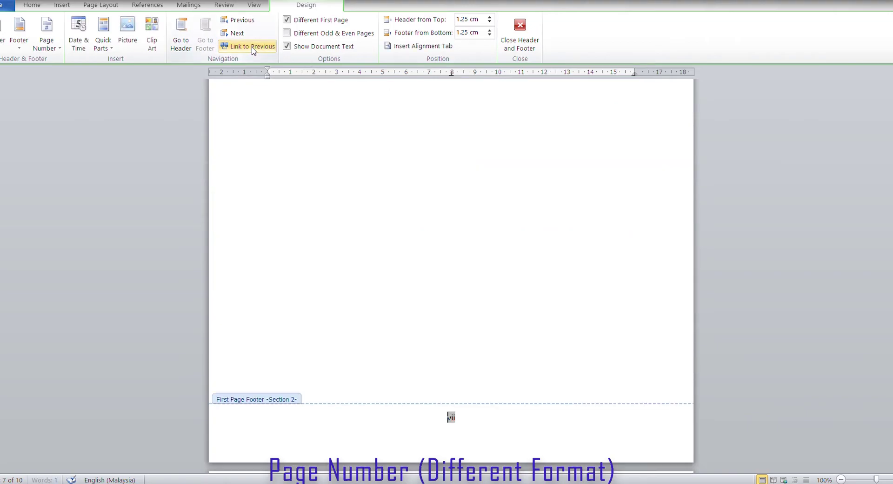
{"action": "scroll", "coordinate": [449, 298], "scroll_direction": "down", "scroll_amount": 1}
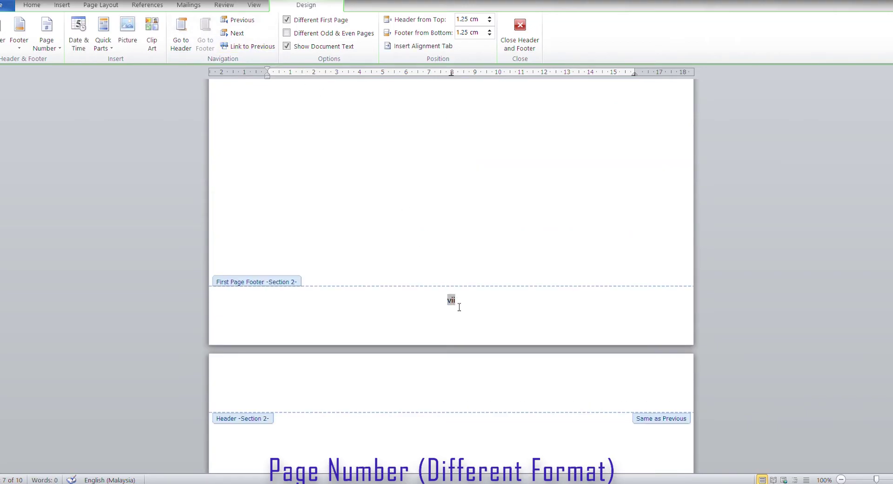
{"action": "double_click", "coordinate": [452, 301]}
Format section 2's page numbers as 1, 2, 3 starting at 1, then return to page one's footer.
{"action": "left_click", "coordinate": [47, 44]}
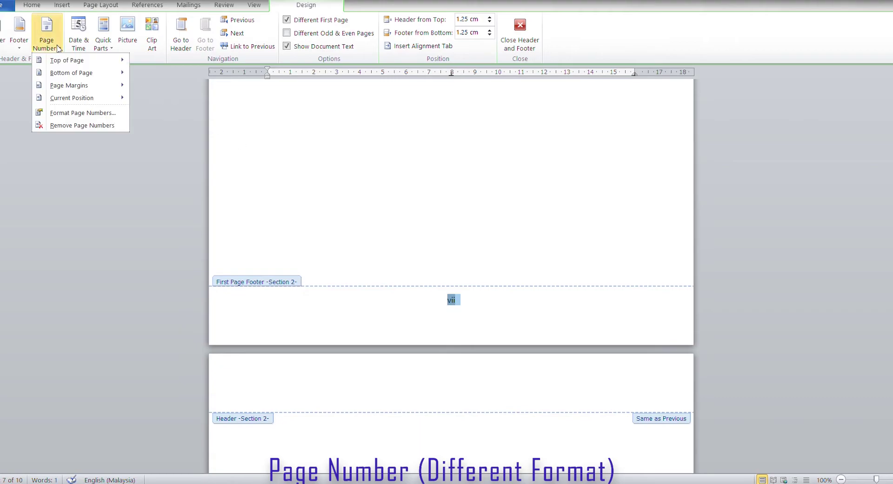
{"action": "left_click", "coordinate": [93, 114]}
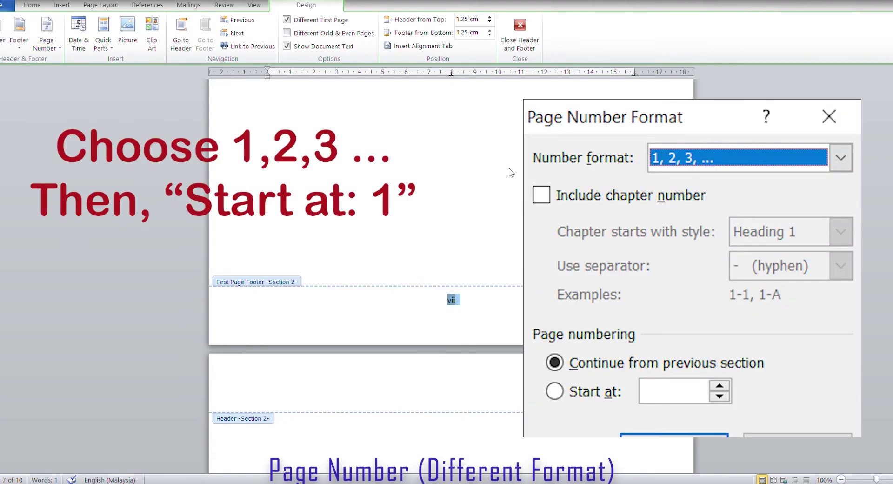
{"action": "key", "text": "Escape"}
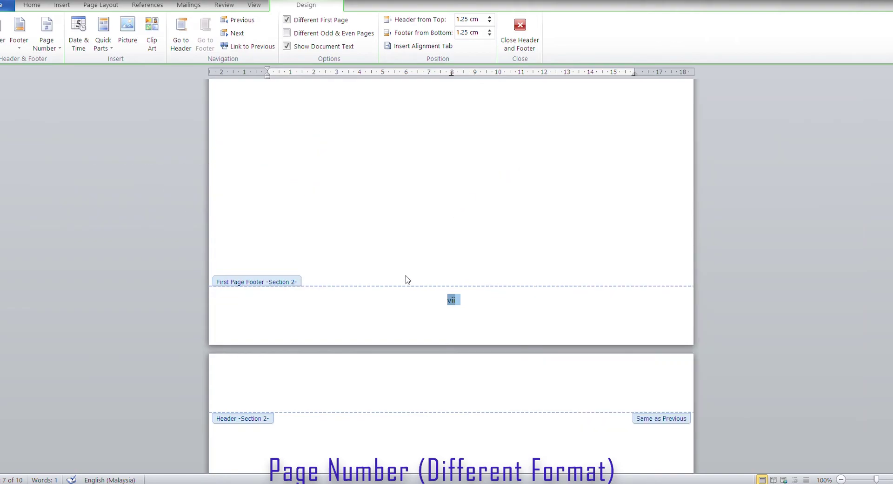
{"action": "scroll", "coordinate": [453, 298], "scroll_direction": "up", "scroll_amount": 5}
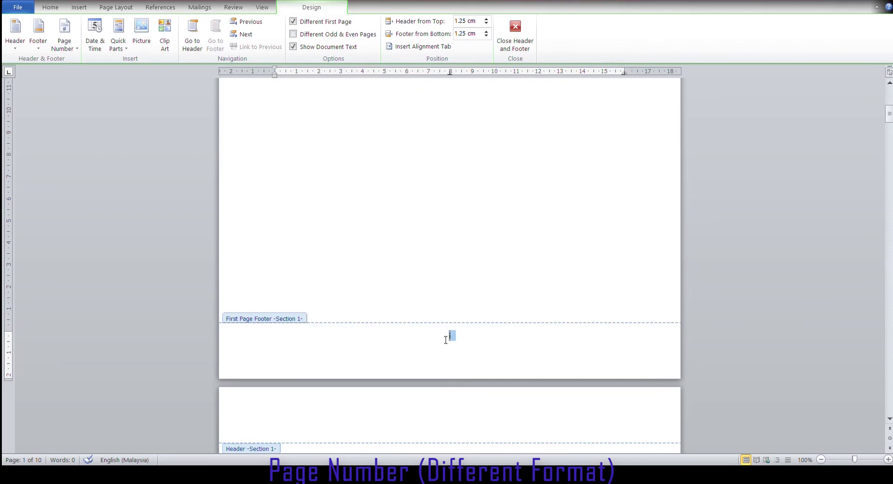
Delete the 'i' from the first-page footer and check that later pages read 3 and 4.
{"action": "double_click", "coordinate": [450, 335]}
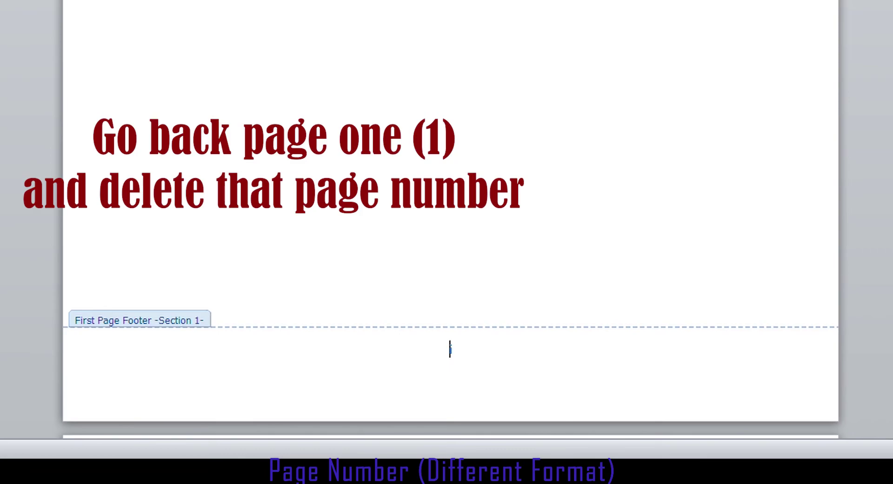
{"action": "scroll", "coordinate": [565, 148], "scroll_direction": "down", "scroll_amount": 5}
{"action": "scroll", "coordinate": [564, 147], "scroll_direction": "down", "scroll_amount": 4}
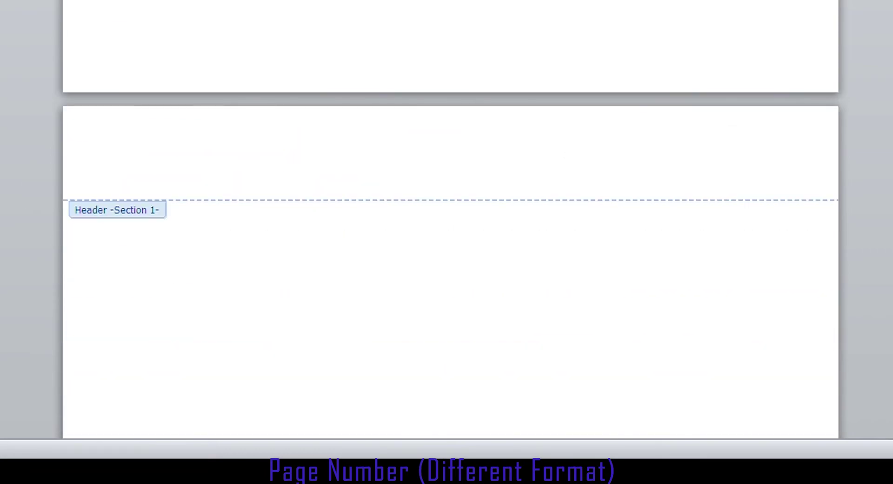
{"action": "scroll", "coordinate": [450, 223], "scroll_direction": "down", "scroll_amount": 3}
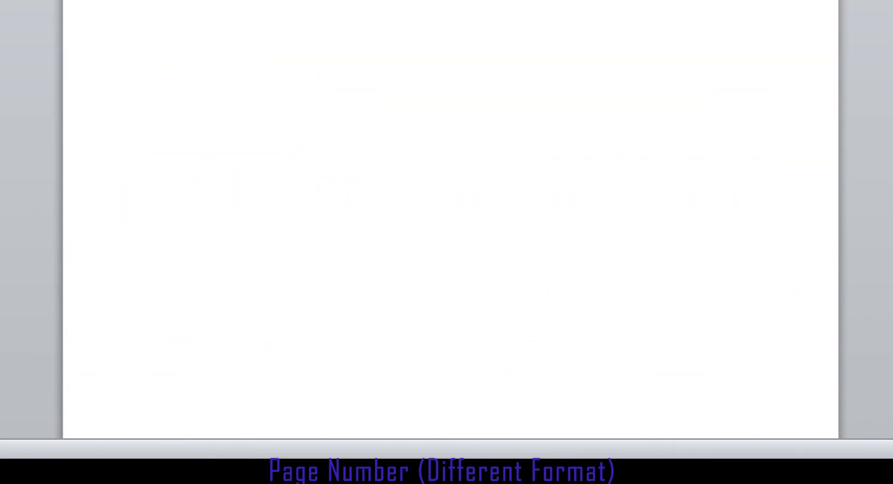
{"action": "scroll", "coordinate": [450, 224], "scroll_direction": "down", "scroll_amount": 3}
{"action": "scroll", "coordinate": [450, 224], "scroll_direction": "down", "scroll_amount": 3}
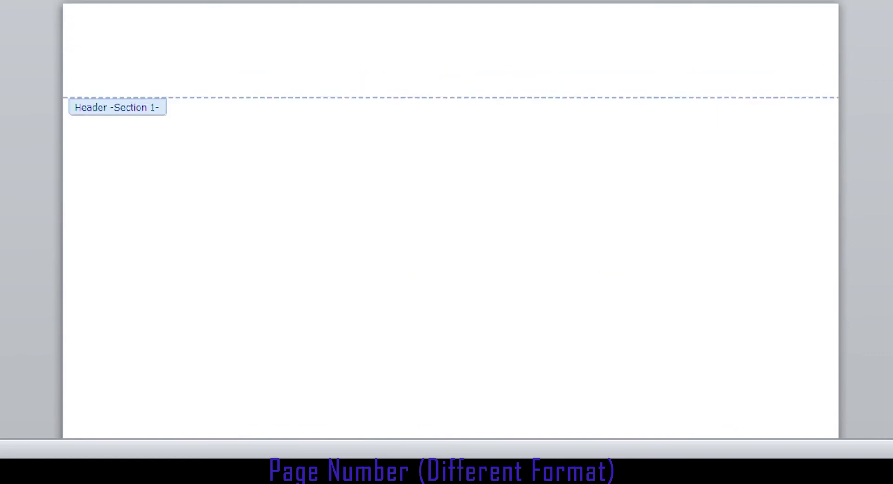
{"action": "scroll", "coordinate": [450, 223], "scroll_direction": "down", "scroll_amount": 2}
{"action": "scroll", "coordinate": [451, 223], "scroll_direction": "down", "scroll_amount": 2}
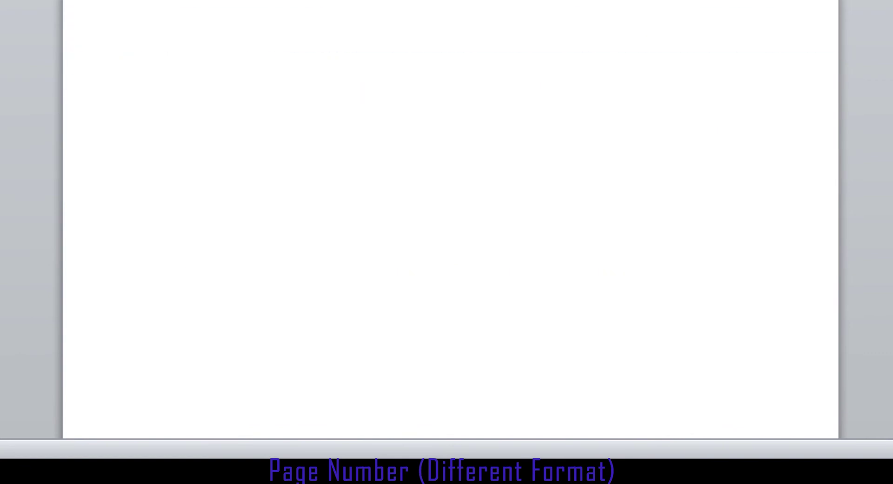
{"action": "scroll", "coordinate": [362, 93], "scroll_direction": "down", "scroll_amount": 3}
{"action": "scroll", "coordinate": [362, 93], "scroll_direction": "down", "scroll_amount": 3}
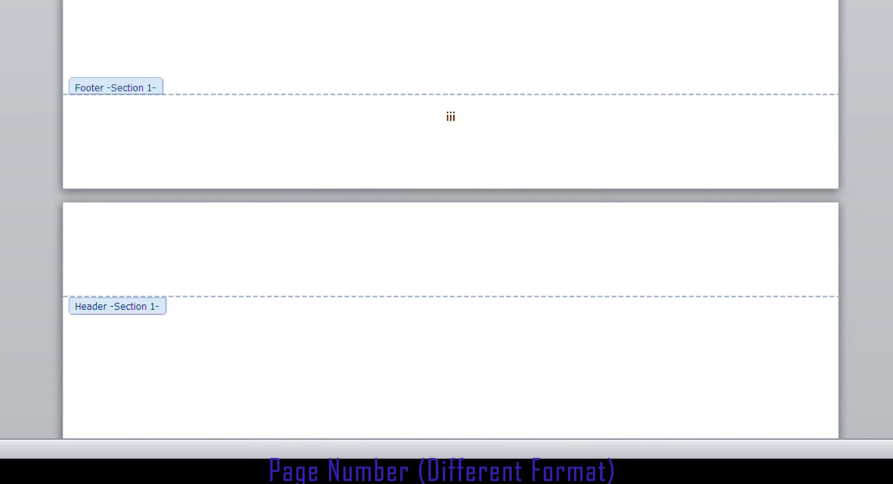
{"action": "scroll", "coordinate": [362, 93], "scroll_direction": "down", "scroll_amount": 2}
{"action": "scroll", "coordinate": [451, 223], "scroll_direction": "down", "scroll_amount": 3}
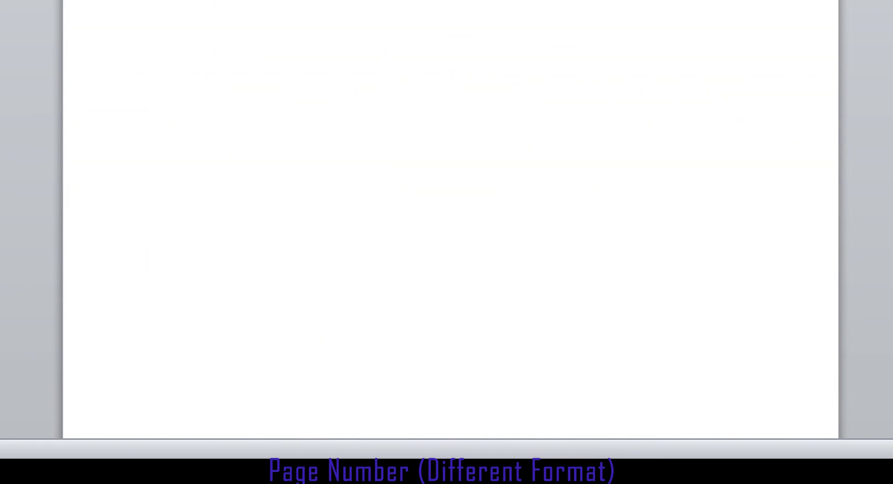
{"action": "scroll", "coordinate": [451, 223], "scroll_direction": "down", "scroll_amount": 3}
{"action": "scroll", "coordinate": [450, 223], "scroll_direction": "down", "scroll_amount": 3}
{"action": "scroll", "coordinate": [450, 224], "scroll_direction": "down", "scroll_amount": 1}
{"action": "scroll", "coordinate": [450, 223], "scroll_direction": "down", "scroll_amount": 3}
{"action": "scroll", "coordinate": [450, 223], "scroll_direction": "down", "scroll_amount": 3}
{"action": "scroll", "coordinate": [451, 223], "scroll_direction": "down", "scroll_amount": 3}
{"action": "scroll", "coordinate": [450, 223], "scroll_direction": "down", "scroll_amount": 3}
{"action": "scroll", "coordinate": [451, 223], "scroll_direction": "down", "scroll_amount": 4}
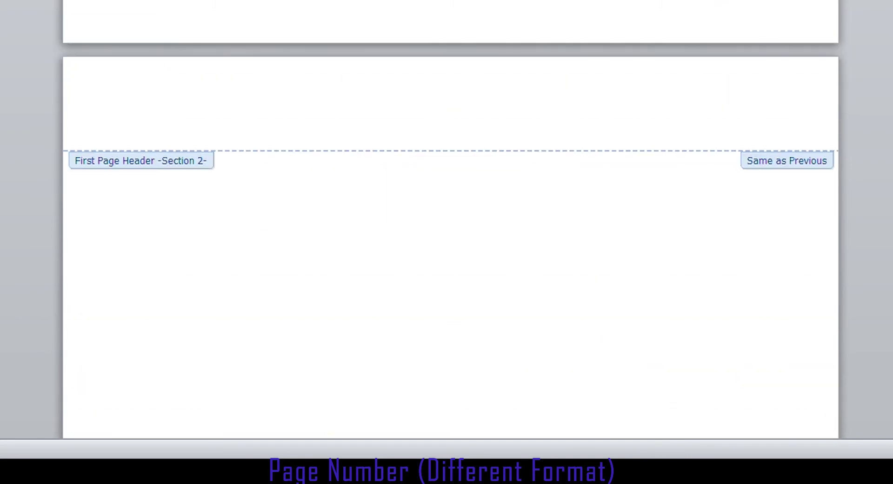
{"action": "scroll", "coordinate": [451, 224], "scroll_direction": "down", "scroll_amount": 3}
{"action": "scroll", "coordinate": [450, 223], "scroll_direction": "down", "scroll_amount": 3}
{"action": "scroll", "coordinate": [450, 223], "scroll_direction": "down", "scroll_amount": 2}
{"action": "scroll", "coordinate": [451, 223], "scroll_direction": "down", "scroll_amount": 1}
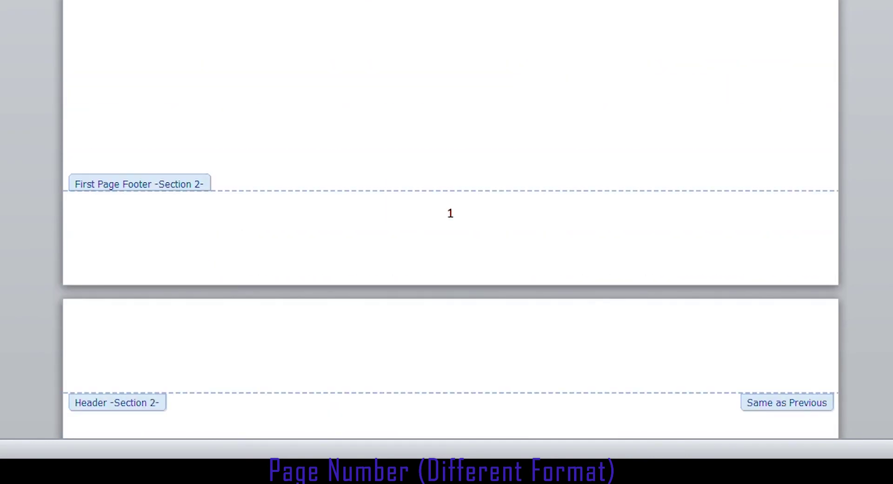
{"action": "scroll", "coordinate": [450, 224], "scroll_direction": "down", "scroll_amount": 10}
{"action": "scroll", "coordinate": [451, 223], "scroll_direction": "down", "scroll_amount": 10}
{"action": "scroll", "coordinate": [450, 223], "scroll_direction": "down", "scroll_amount": 8}
{"action": "scroll", "coordinate": [450, 223], "scroll_direction": "down", "scroll_amount": 7}
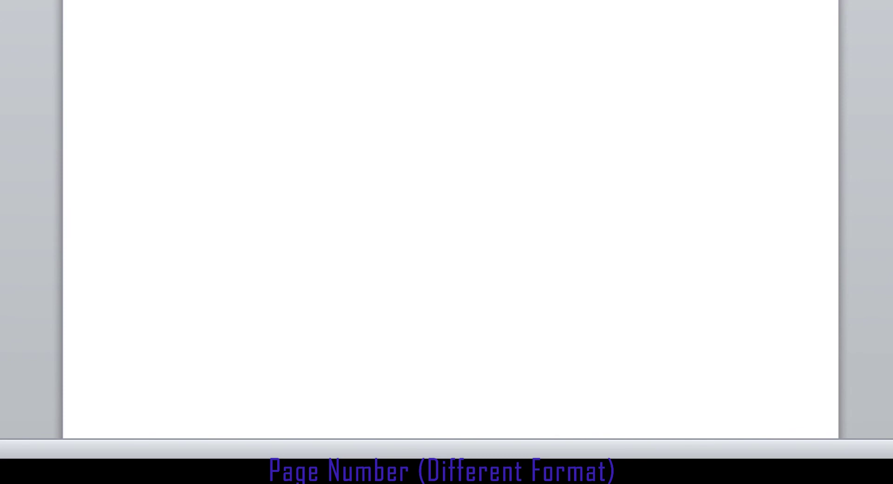
{"action": "scroll", "coordinate": [450, 223], "scroll_direction": "down", "scroll_amount": 7}
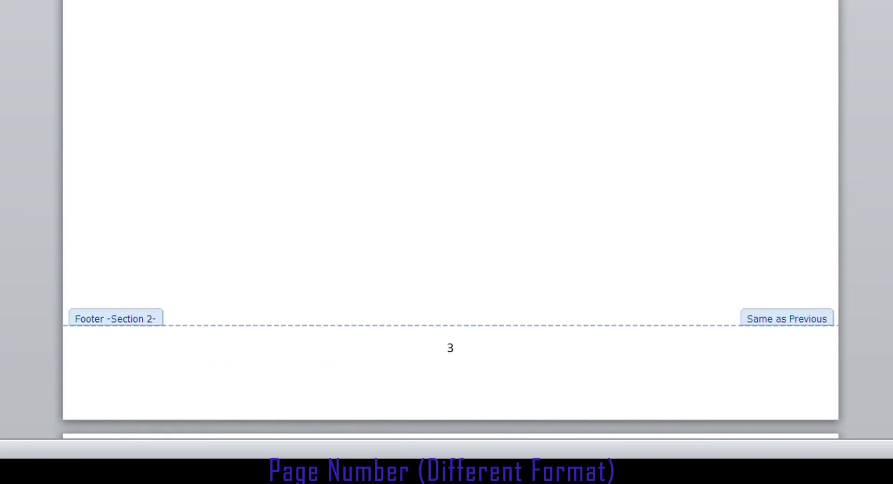
{"action": "scroll", "coordinate": [451, 223], "scroll_direction": "down", "scroll_amount": 4}
{"action": "scroll", "coordinate": [451, 224], "scroll_direction": "down", "scroll_amount": 7}
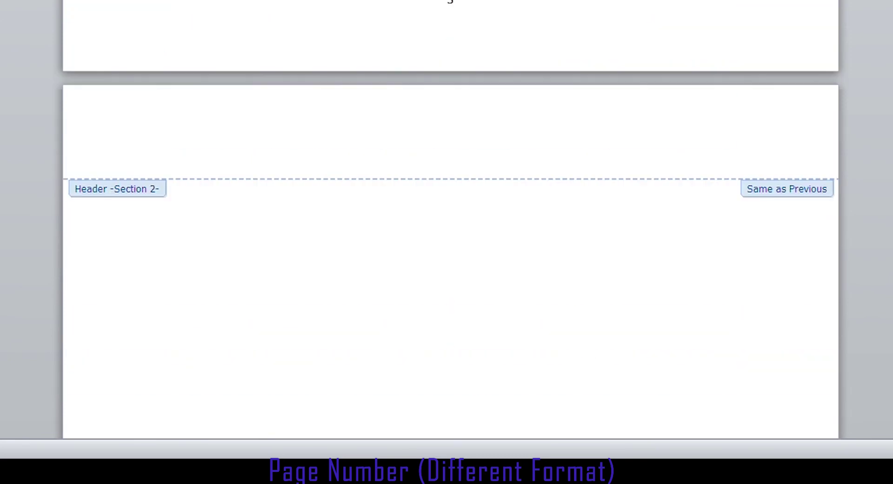
{"action": "scroll", "coordinate": [450, 224], "scroll_direction": "down", "scroll_amount": 6}
{"action": "scroll", "coordinate": [451, 223], "scroll_direction": "down", "scroll_amount": 5}
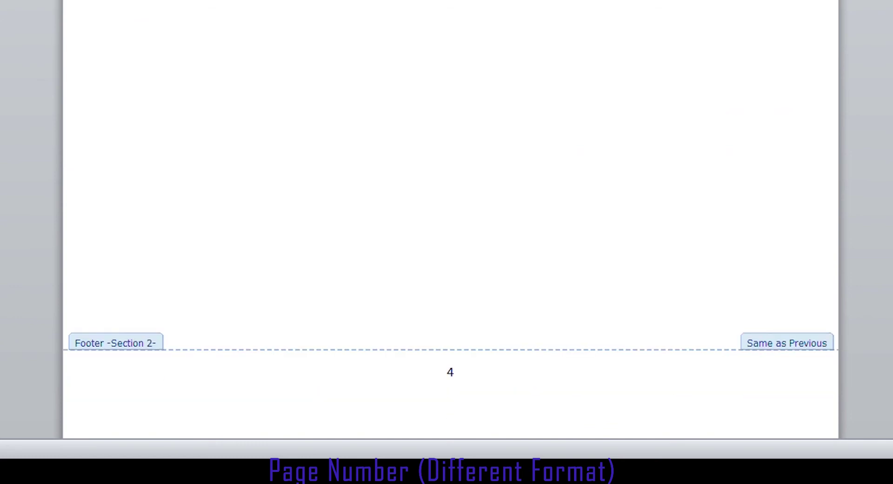